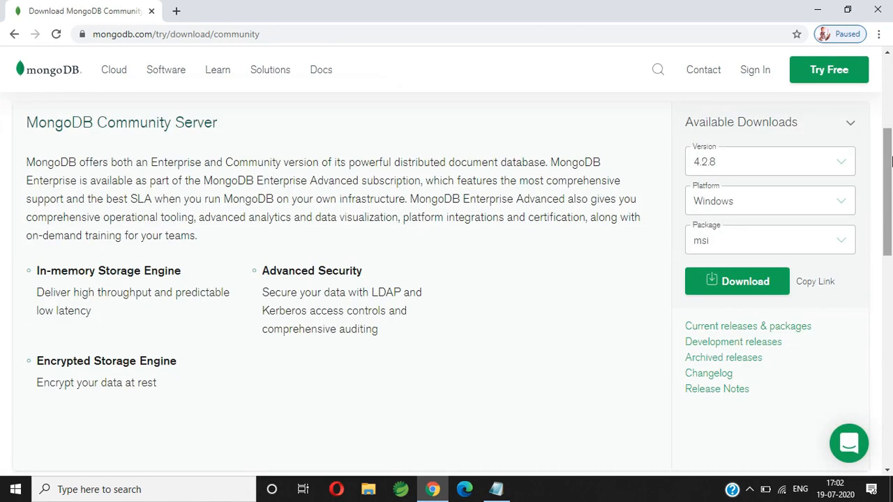
pyautogui.moveTo(891, 162); pyautogui.dragTo(891, 146)
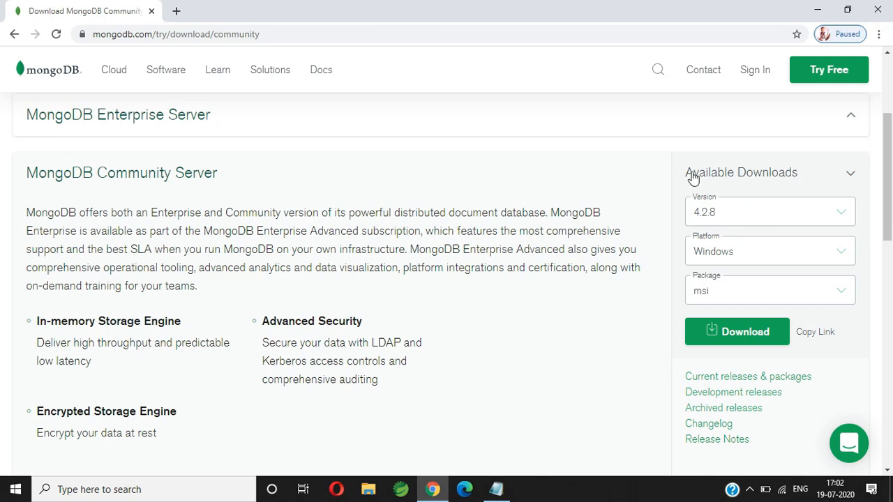
pyautogui.click(813, 175)
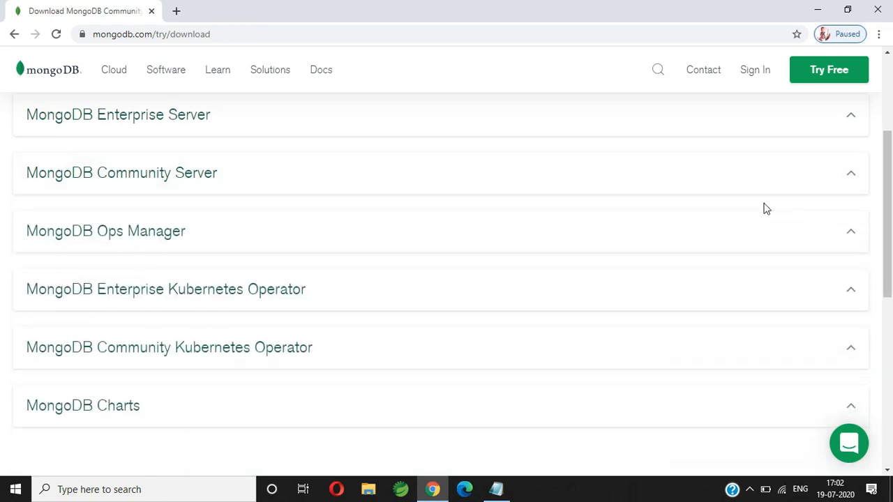
pyautogui.click(168, 177)
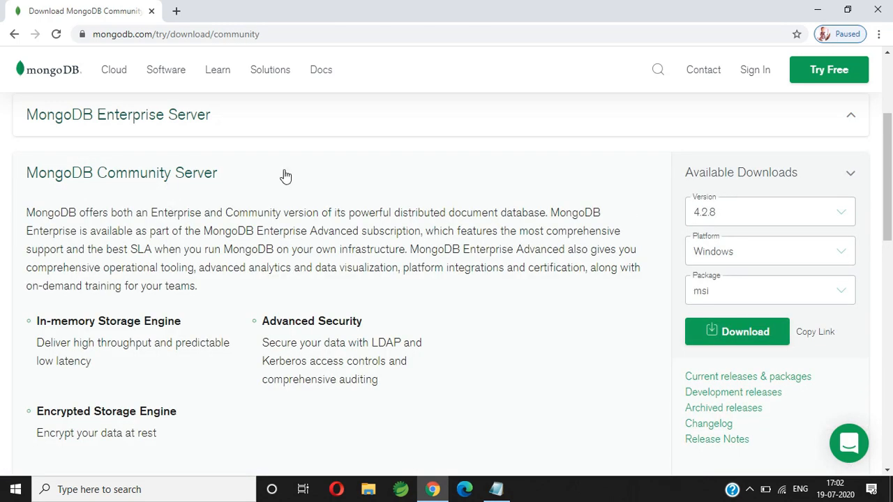
pyautogui.click(201, 175)
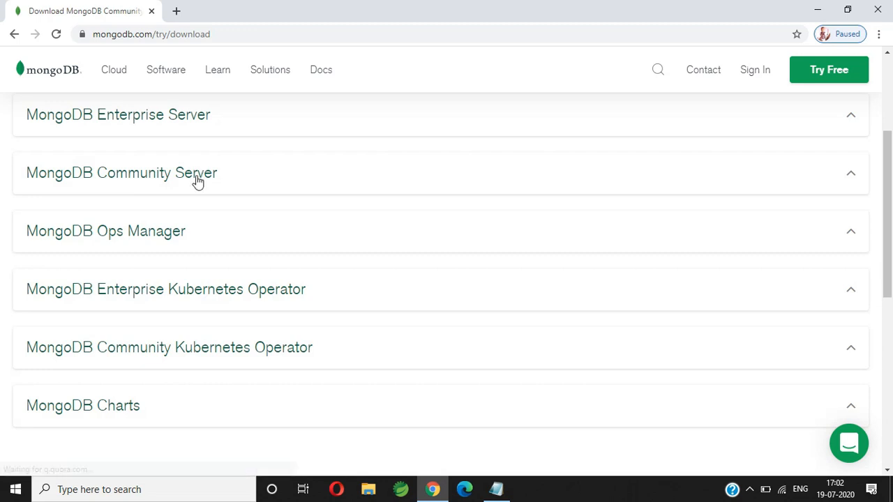
pyautogui.click(196, 182)
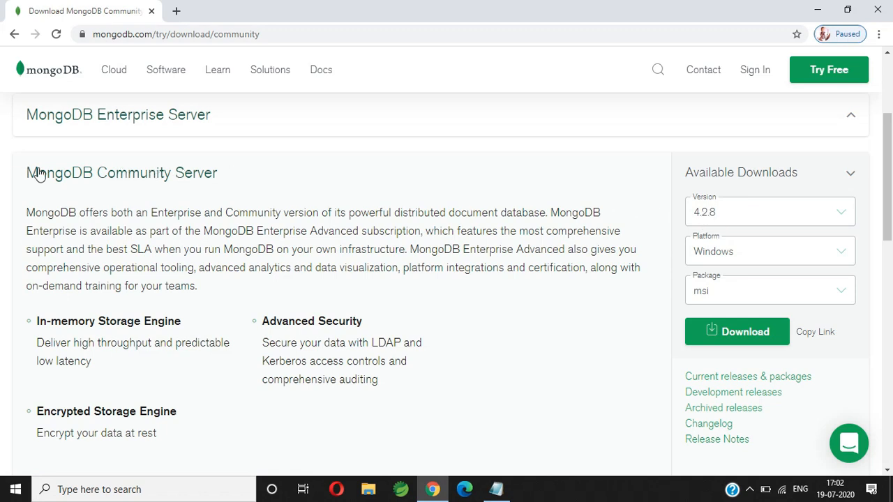
# - Download MongoDB Community Server version 4.2.8 for the Windows platform as an msi package
pyautogui.click(774, 260)
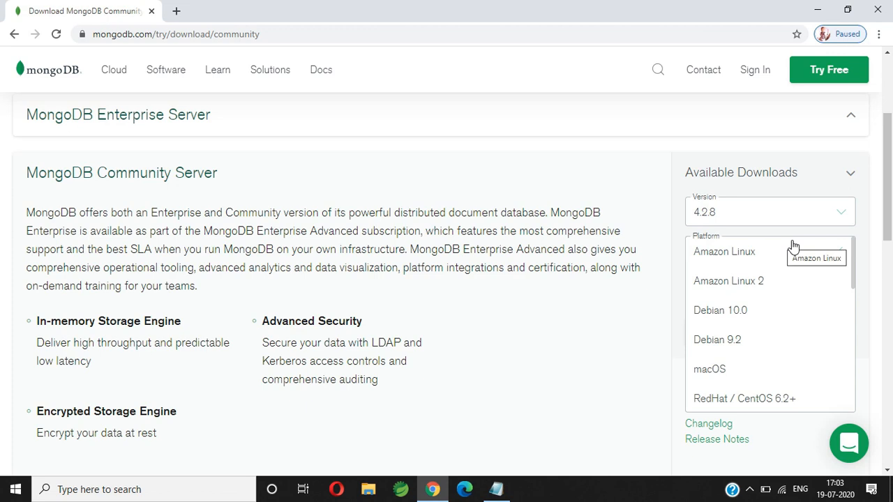
pyautogui.click(671, 234)
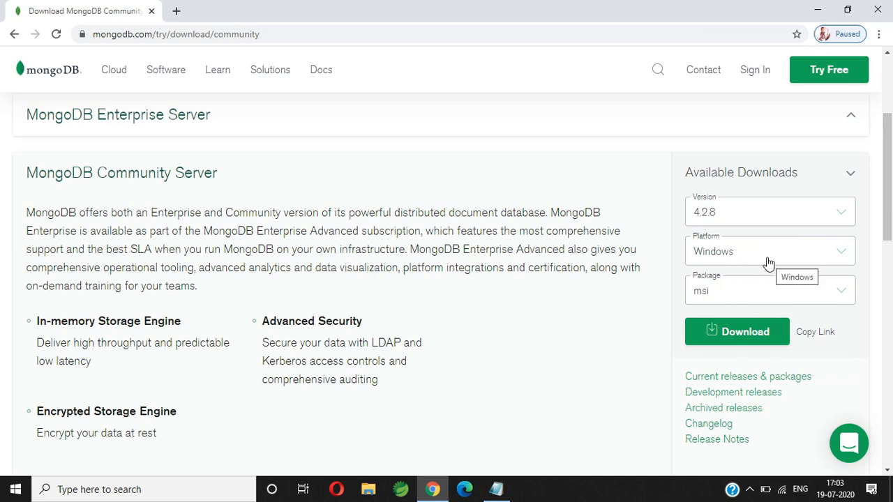
pyautogui.click(742, 299)
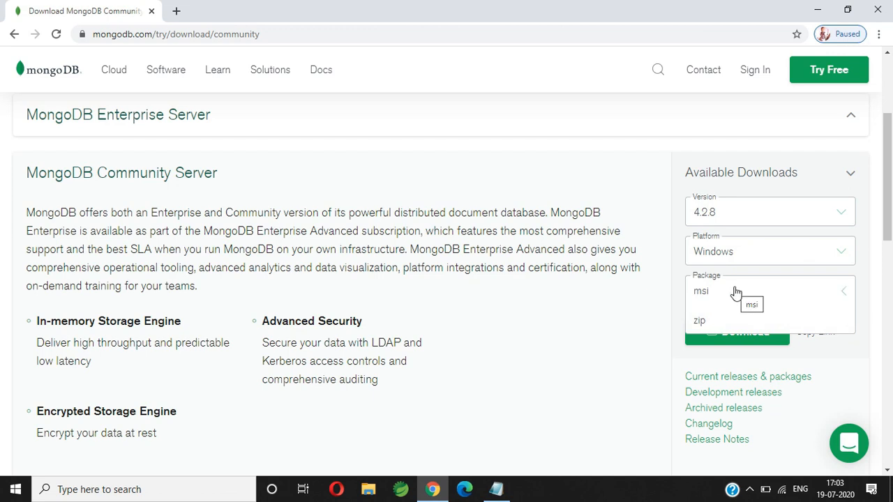
pyautogui.click(736, 292)
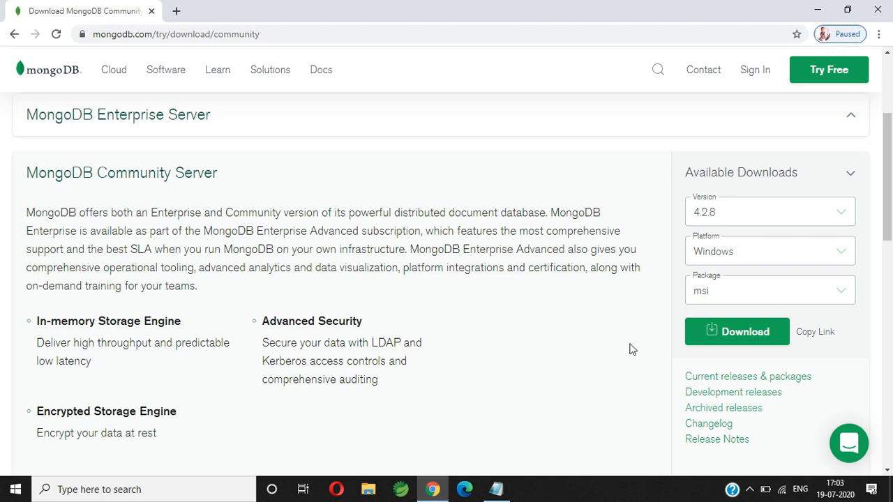
pyautogui.click(754, 332)
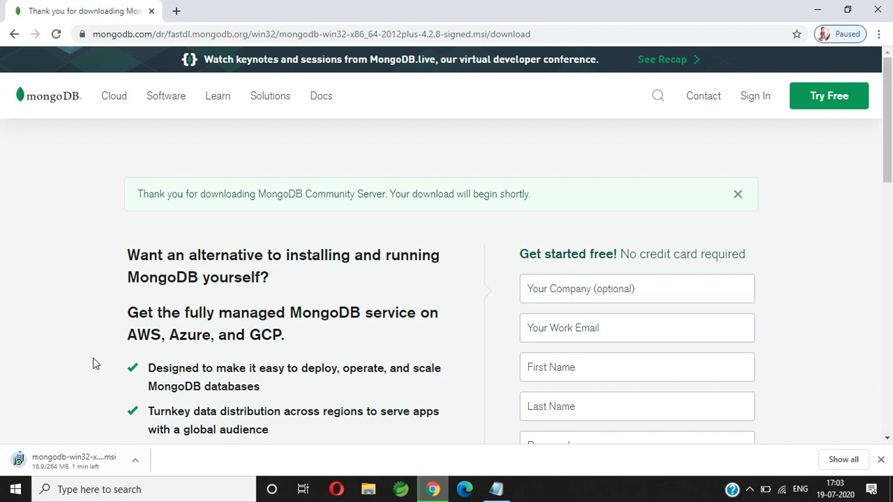
# - Show the downloaded MongoDB msi file in its folder and start its installation
pyautogui.click(847, 459)
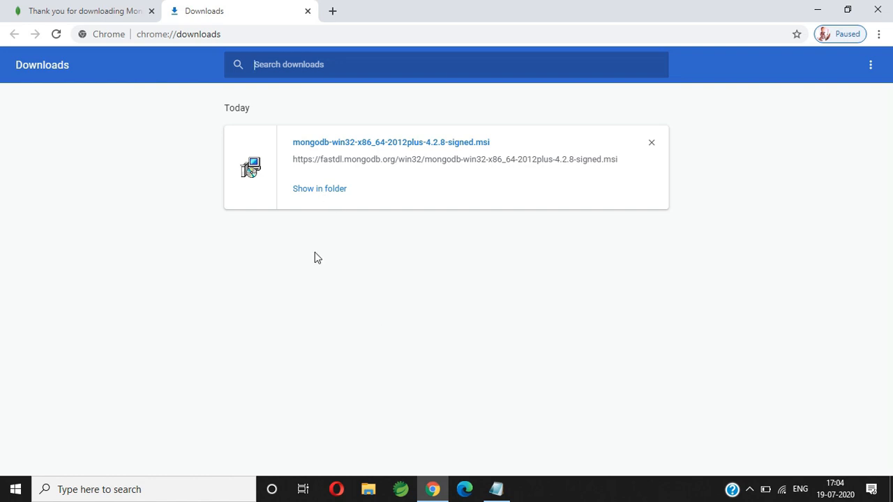
pyautogui.click(333, 190)
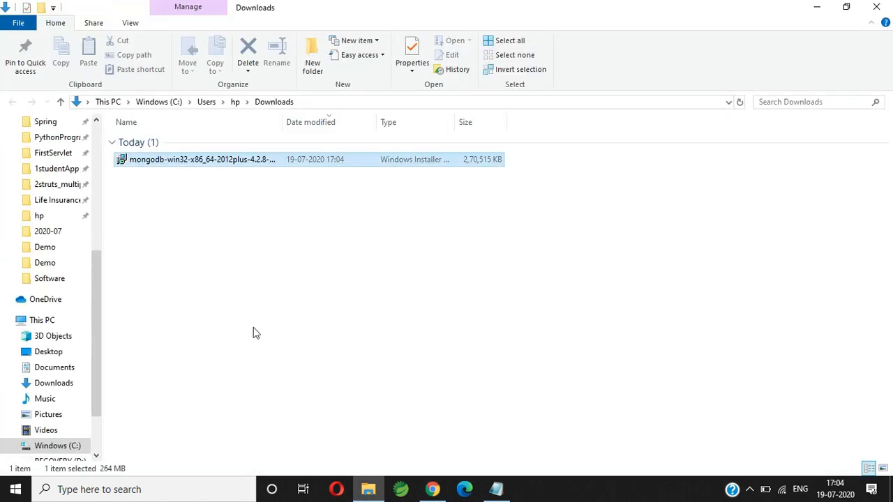
pyautogui.rightClick(204, 165)
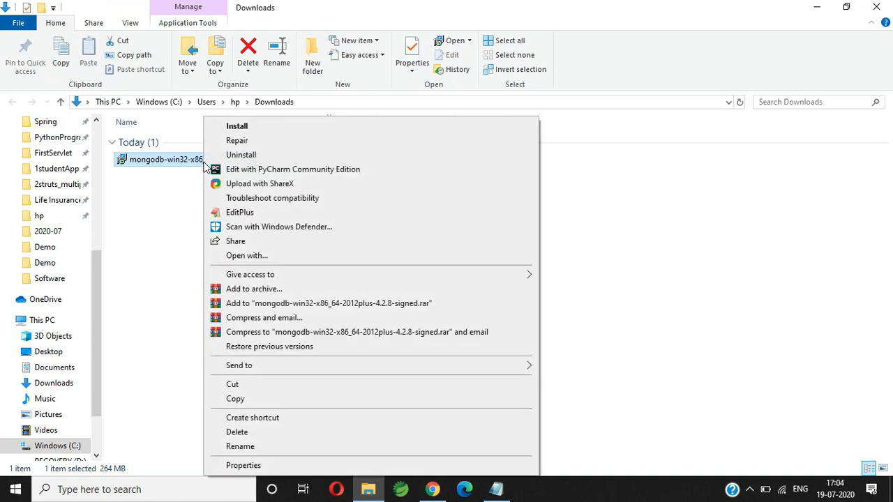
pyautogui.click(236, 126)
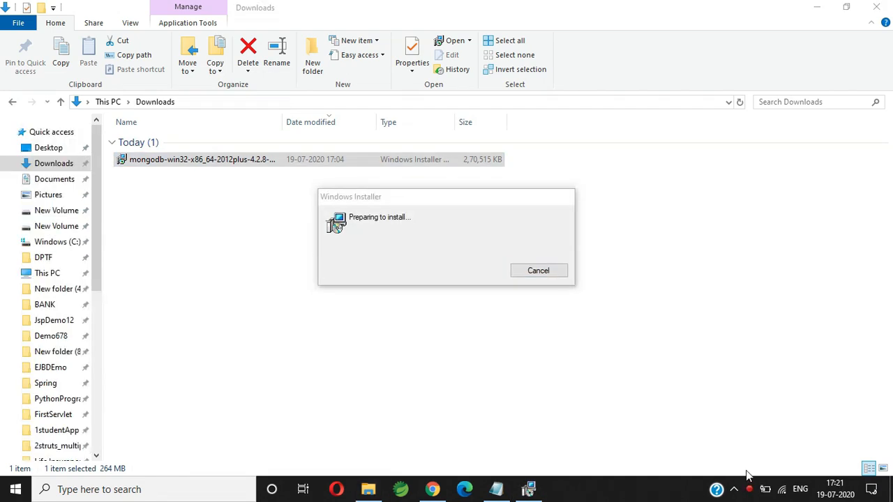
pyautogui.click(733, 489)
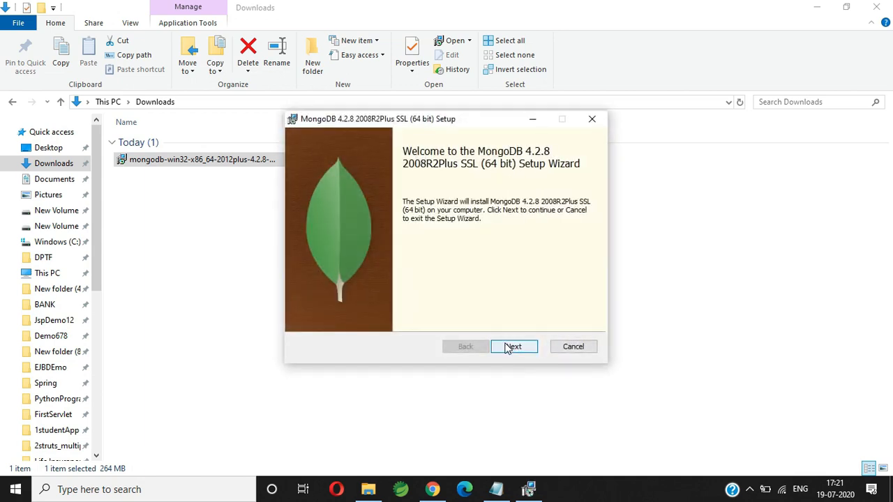
# - Accept the licence agreement in the MongoDB setup wizard and choose the setup type
pyautogui.click(508, 346)
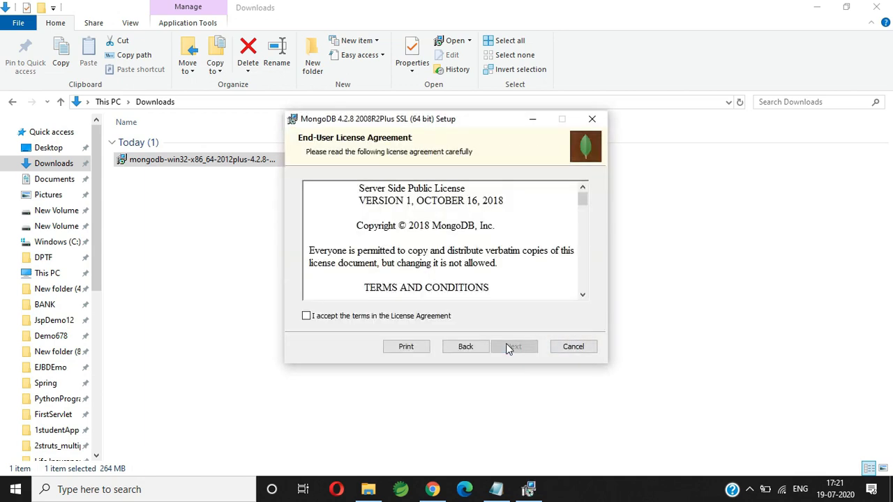
pyautogui.click(308, 316)
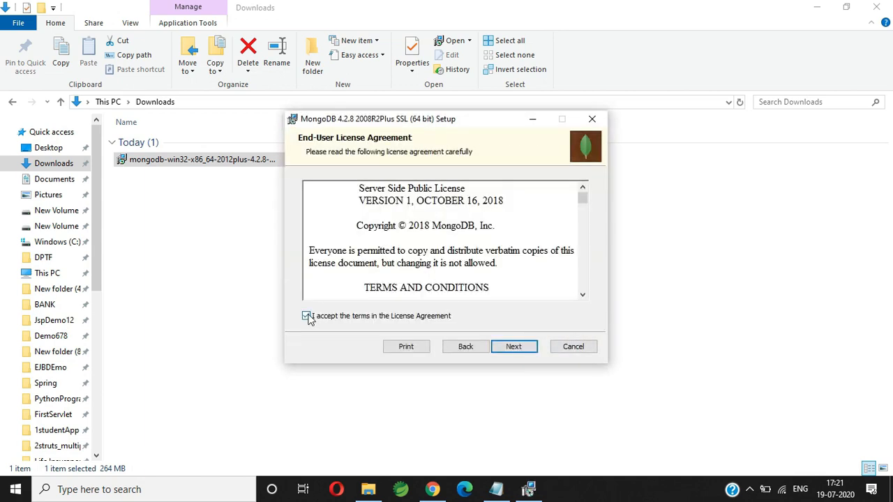
pyautogui.click(512, 346)
pyautogui.click(343, 191)
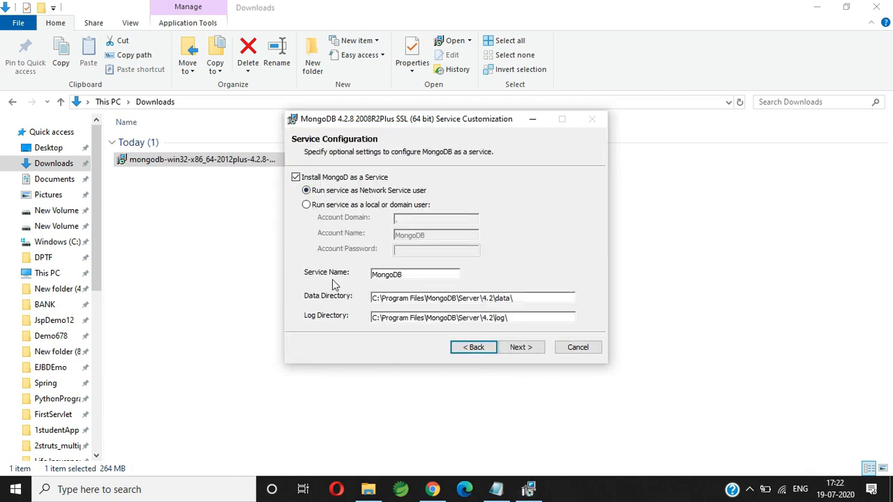
# - Keep the default MongoDB service configuration and leave the installation of MongoDB Compass selected
pyautogui.click(521, 353)
pyautogui.click(520, 349)
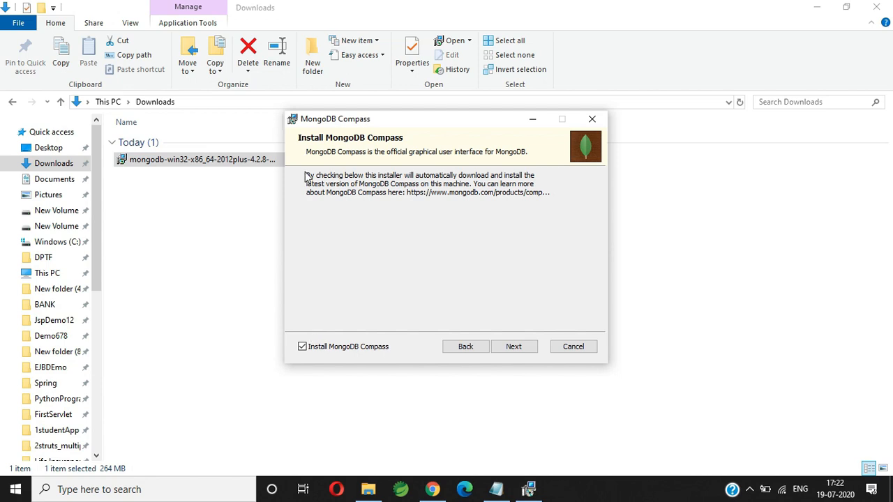
pyautogui.click(301, 347)
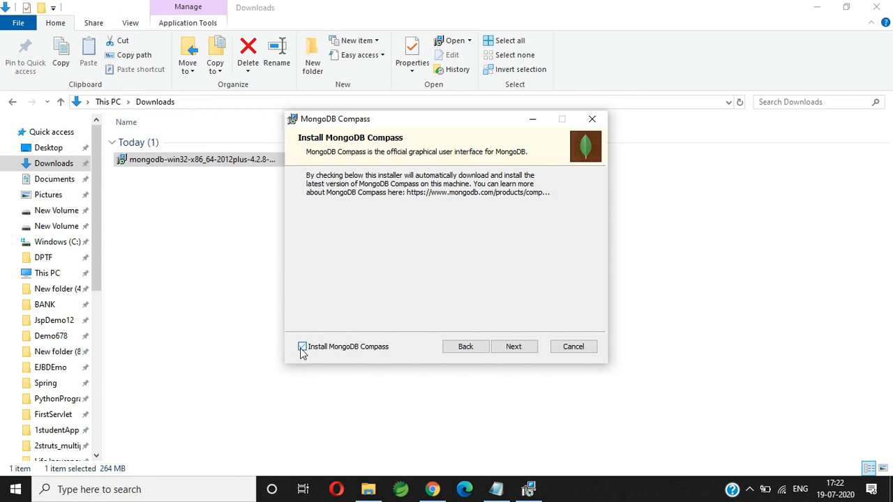
pyautogui.click(514, 347)
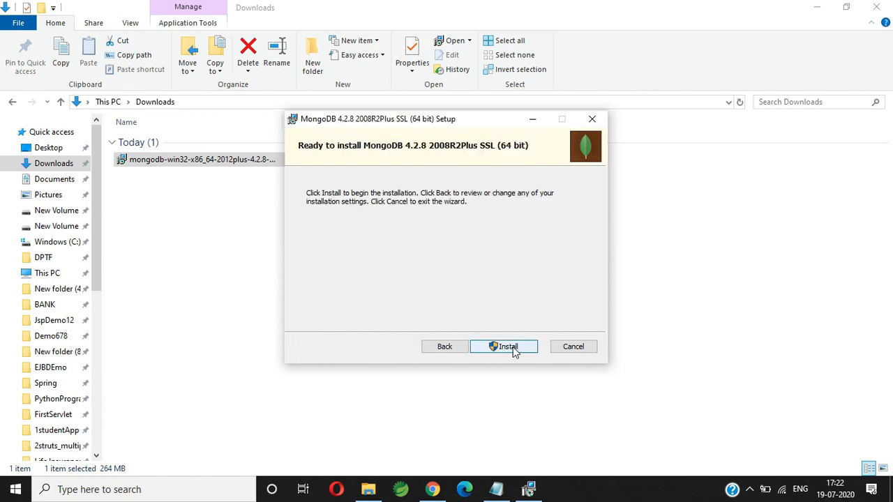
# - Install MongoDB, finish the setup wizard without restarting the system, and close the Downloads folder
pyautogui.click(510, 348)
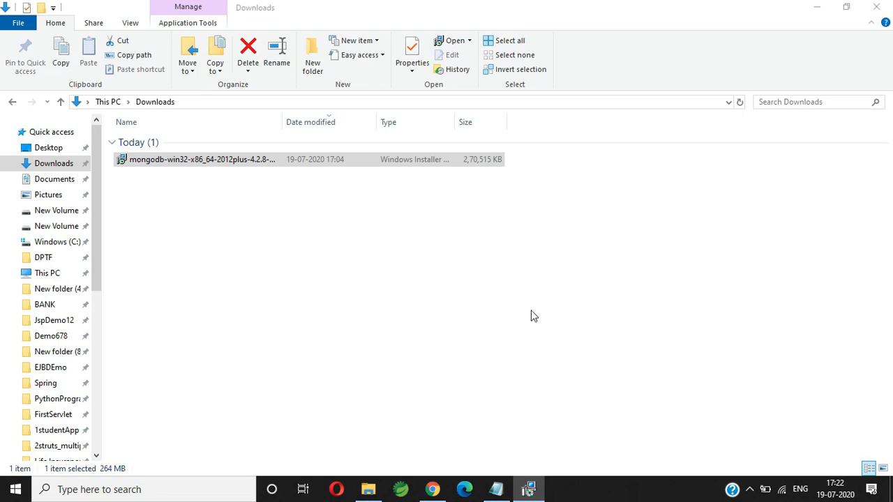
pyautogui.click(530, 492)
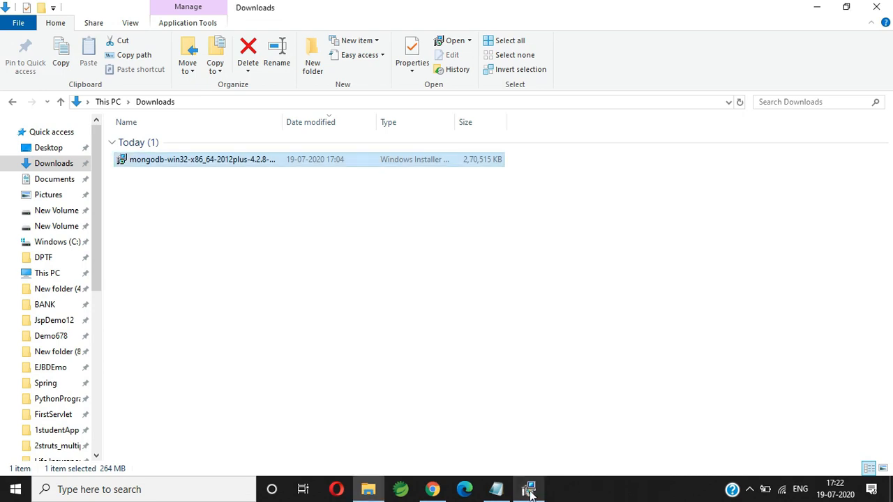
pyautogui.click(530, 491)
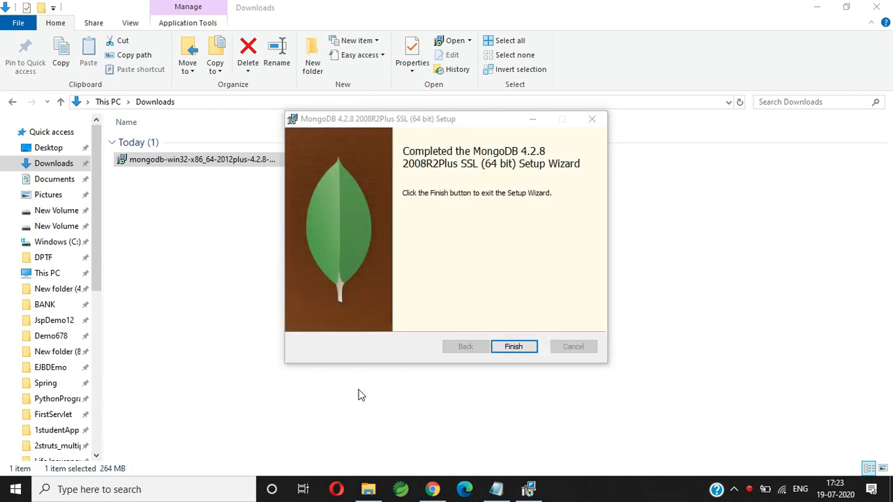
pyautogui.click(512, 347)
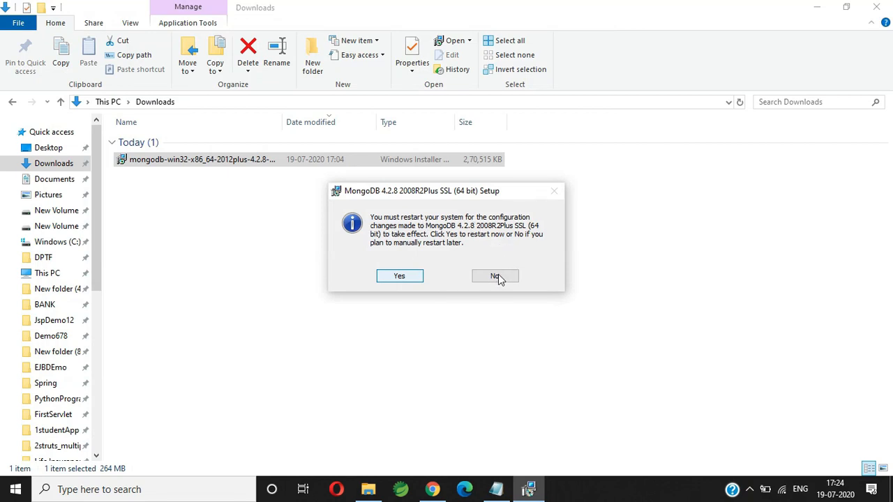
pyautogui.click(495, 276)
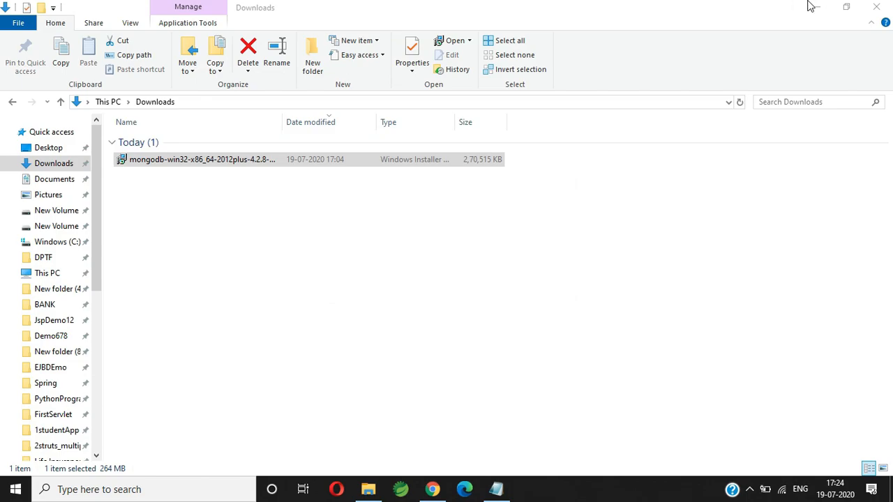
pyautogui.click(876, 7)
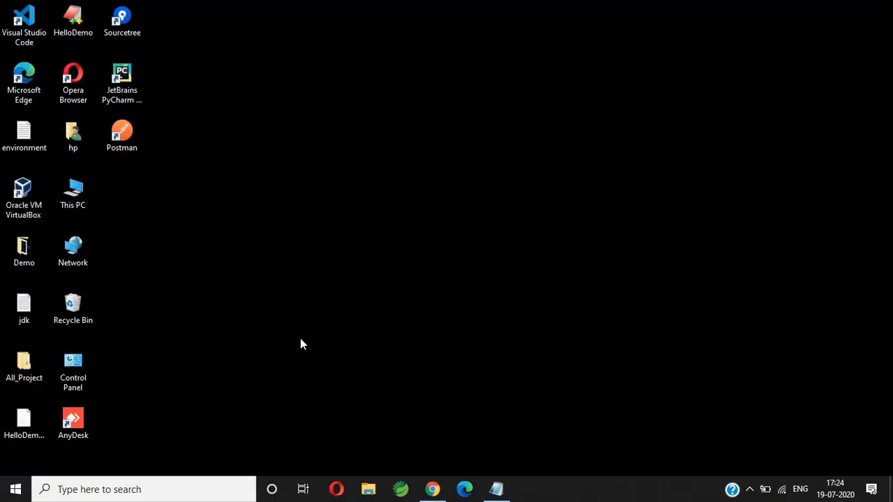
# - Open the MongoDB folder inside Program Files on the Windows (C:) drive
pyautogui.doubleClick(83, 192)
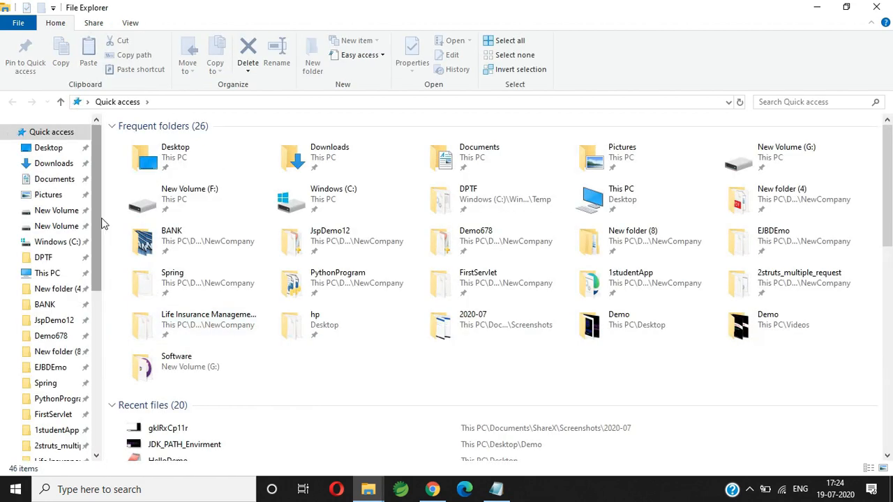
pyautogui.click(47, 273)
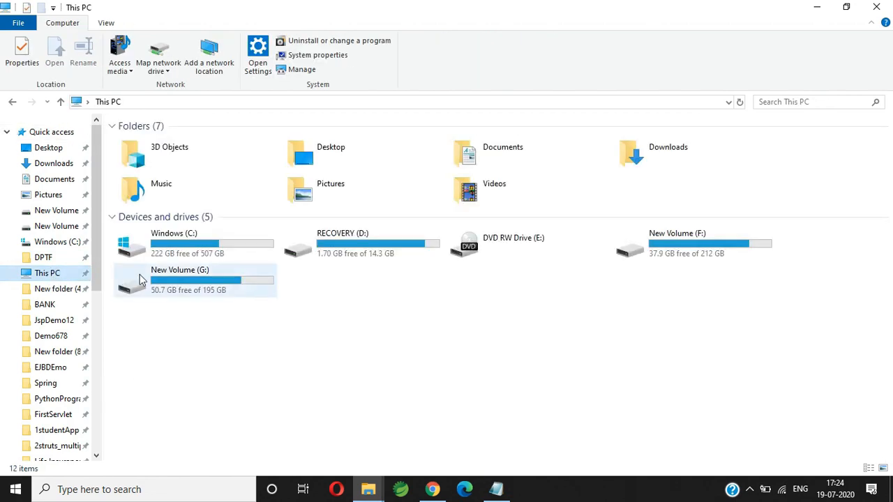
pyautogui.doubleClick(222, 249)
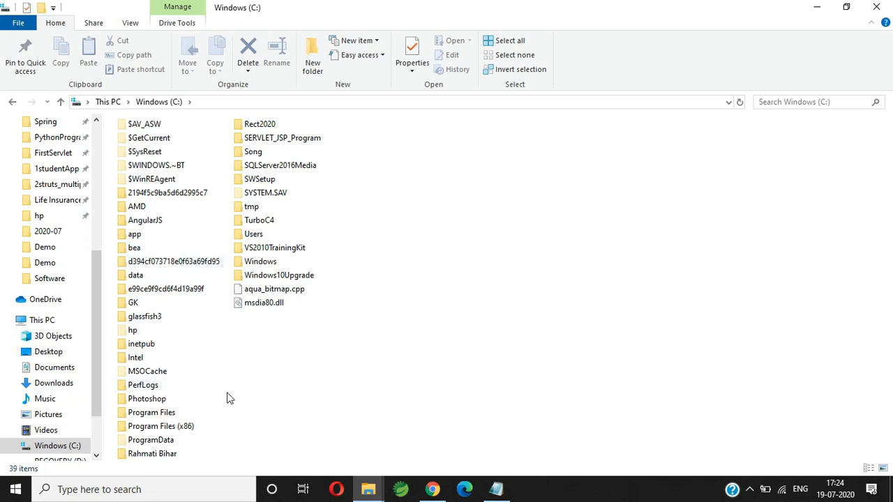
pyautogui.doubleClick(146, 413)
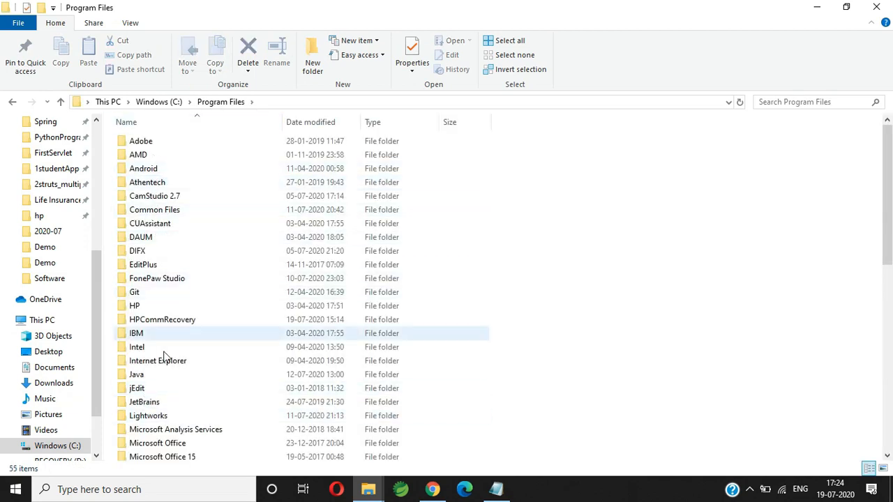
pyautogui.moveTo(886, 240); pyautogui.dragTo(873, 339)
pyautogui.click(205, 266)
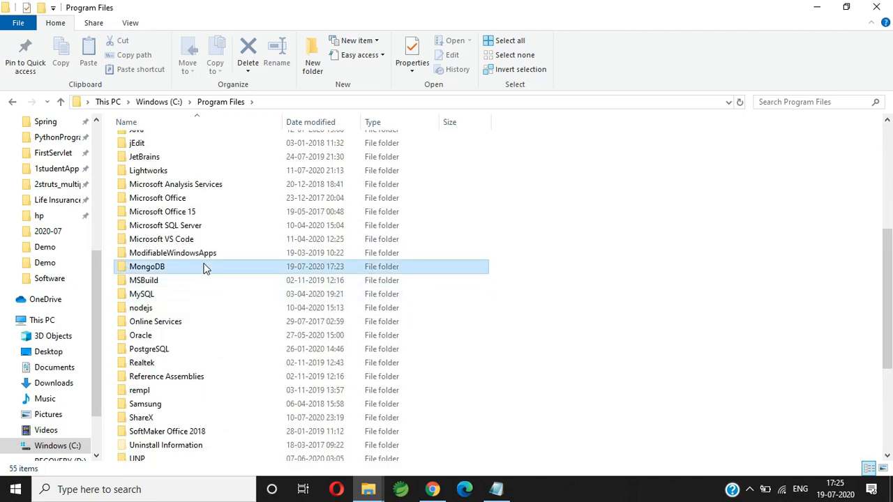
pyautogui.doubleClick(205, 267)
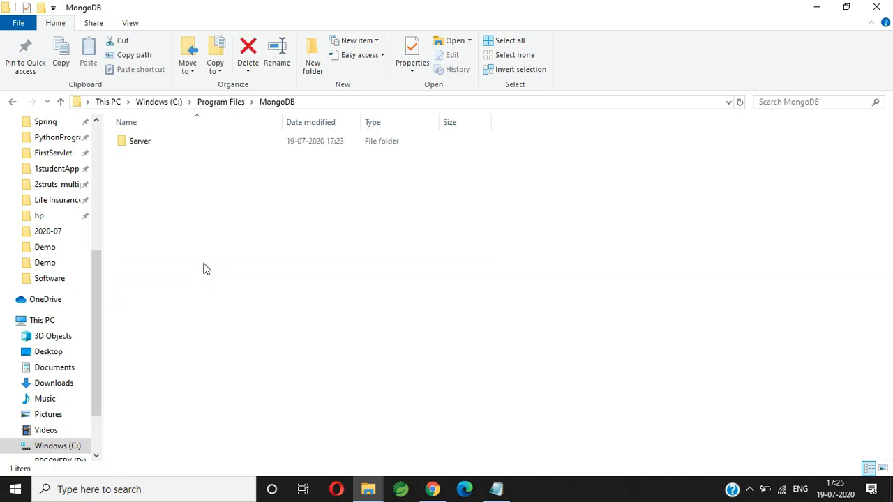
# - Open the bin folder of the installed MongoDB server under Server\4.2
pyautogui.doubleClick(185, 144)
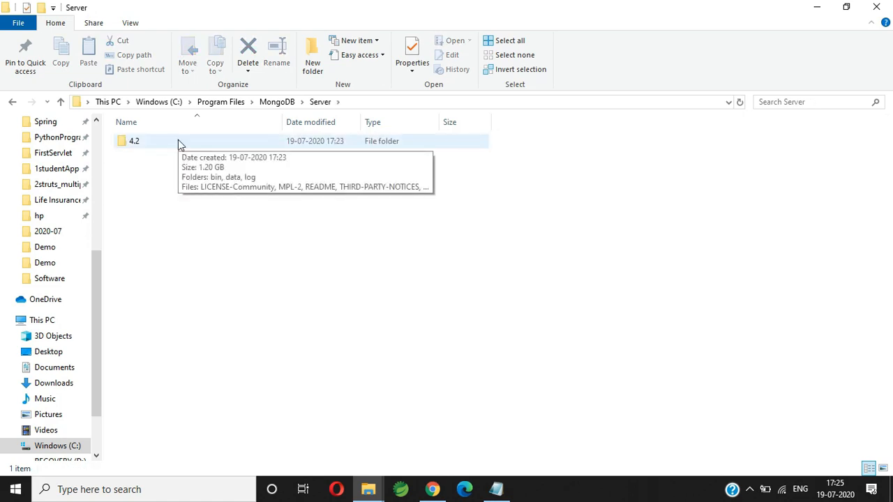
pyautogui.click(178, 143)
pyautogui.doubleClick(176, 143)
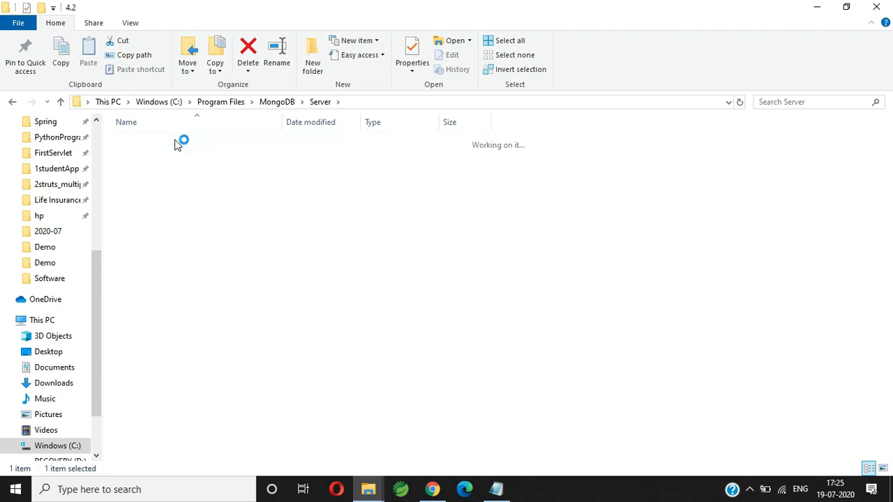
pyautogui.click(176, 140)
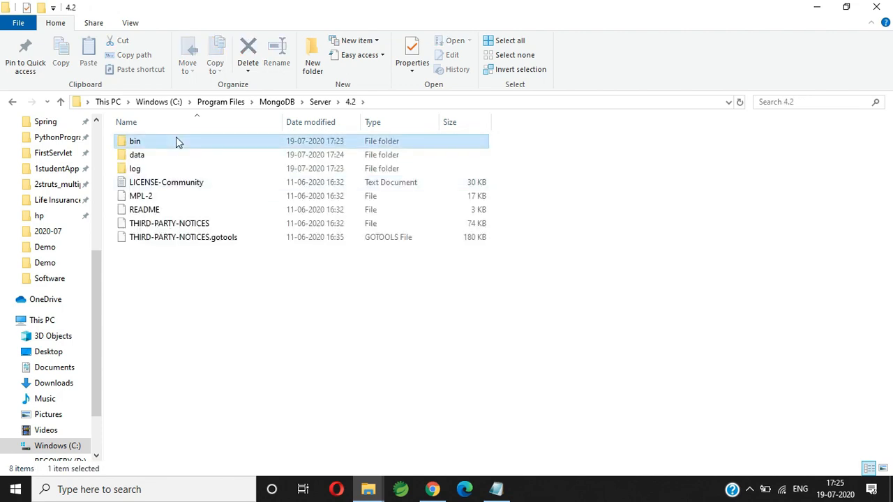
pyautogui.doubleClick(176, 140)
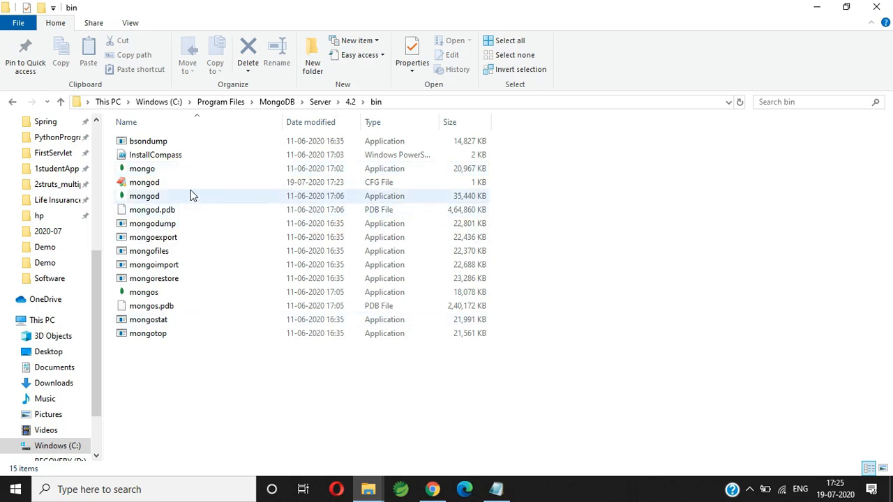
pyautogui.moveTo(190, 190)
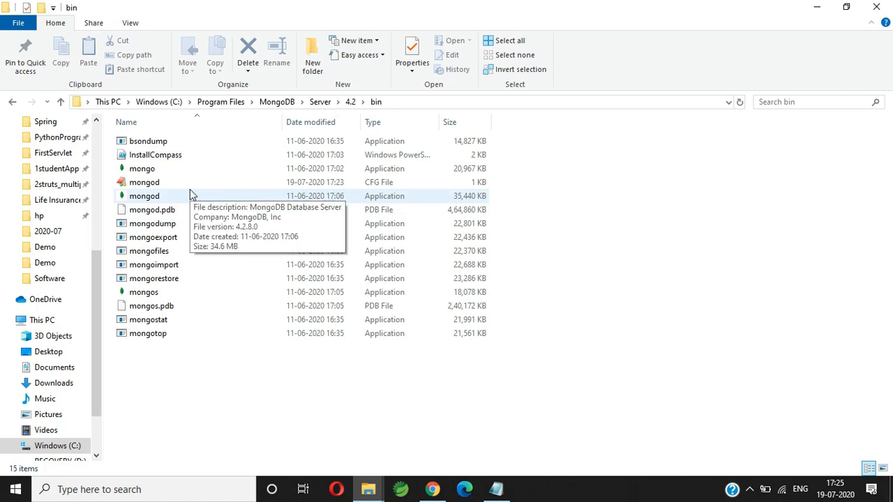